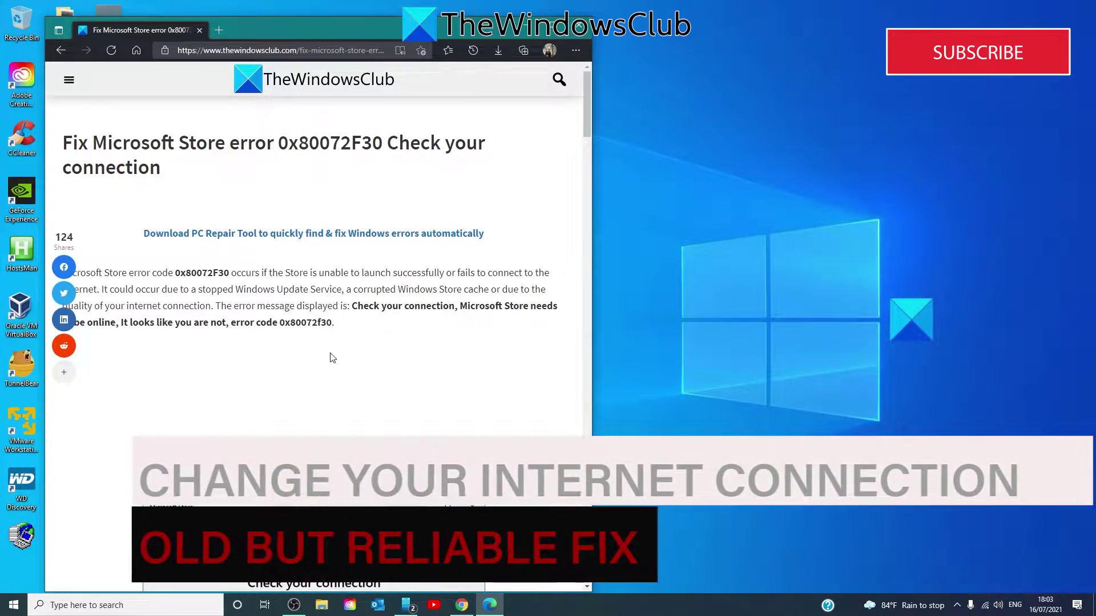
Check the available Wi-Fi networks, then open the Time & Language settings.
click(987, 606)
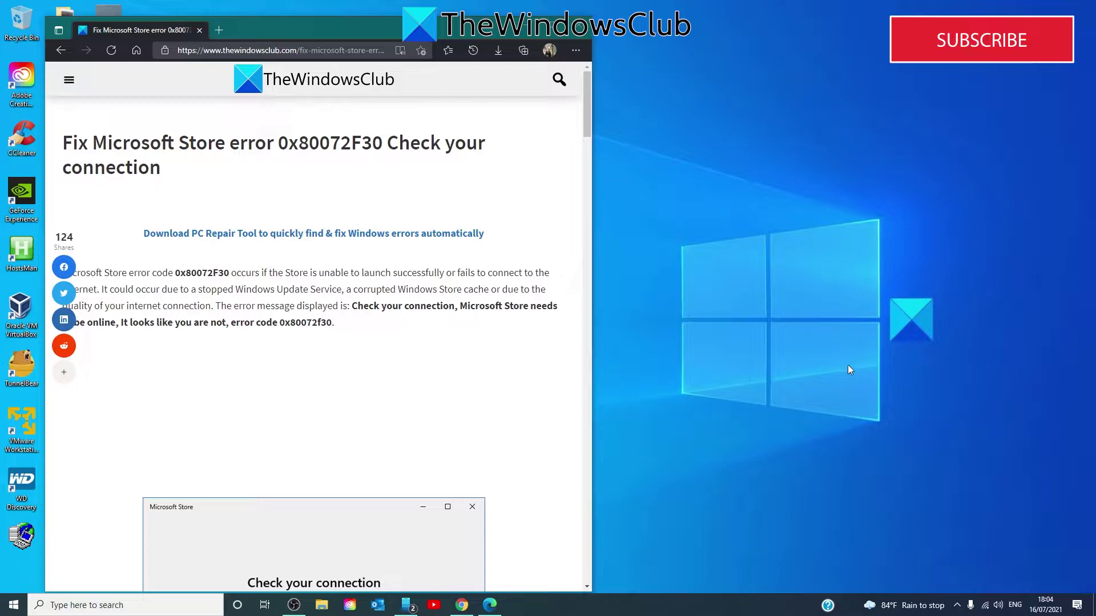
click(14, 605)
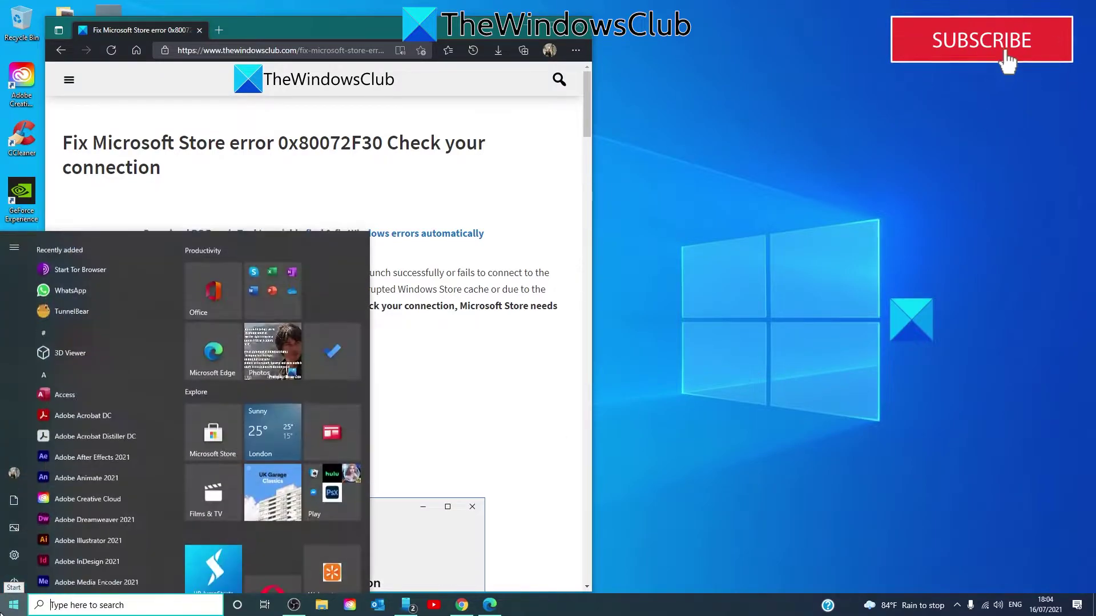
click(8, 558)
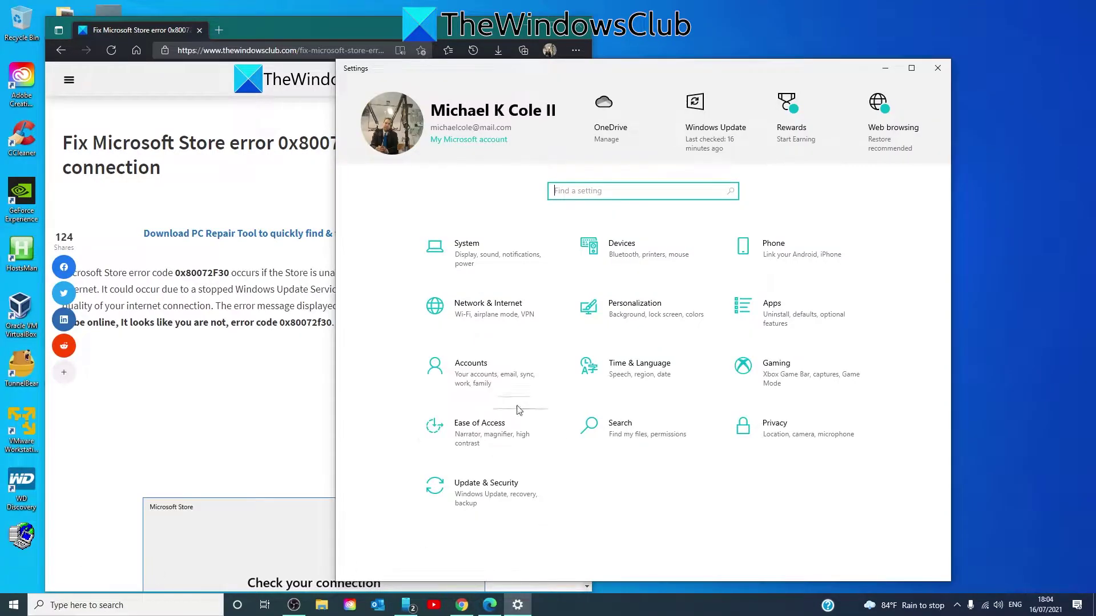
click(620, 386)
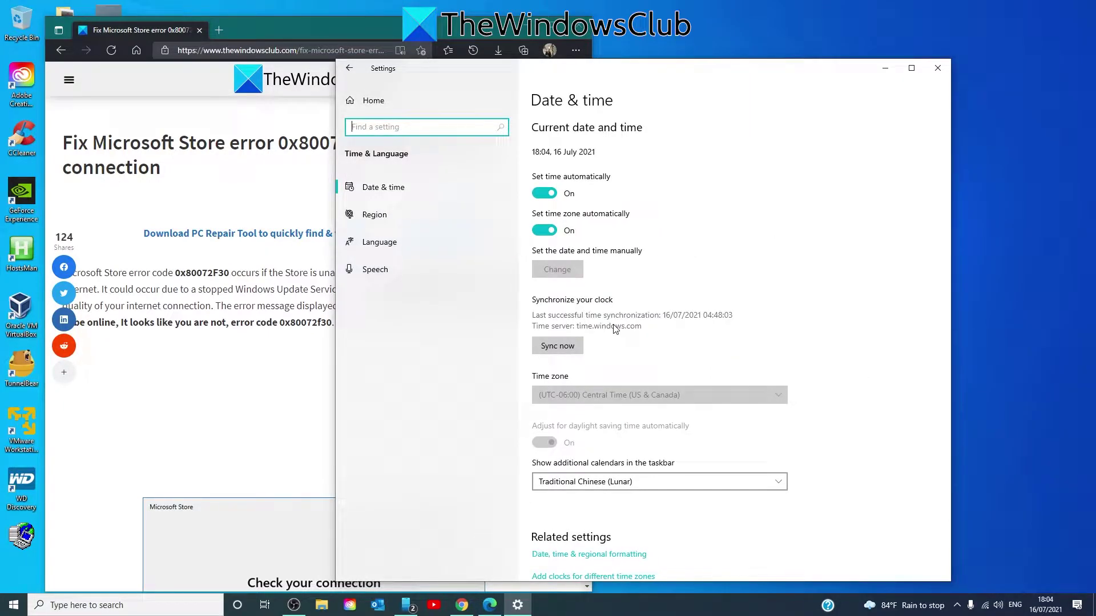
Toggle automatic time and time zone off and back on, then sync the clock now.
click(542, 194)
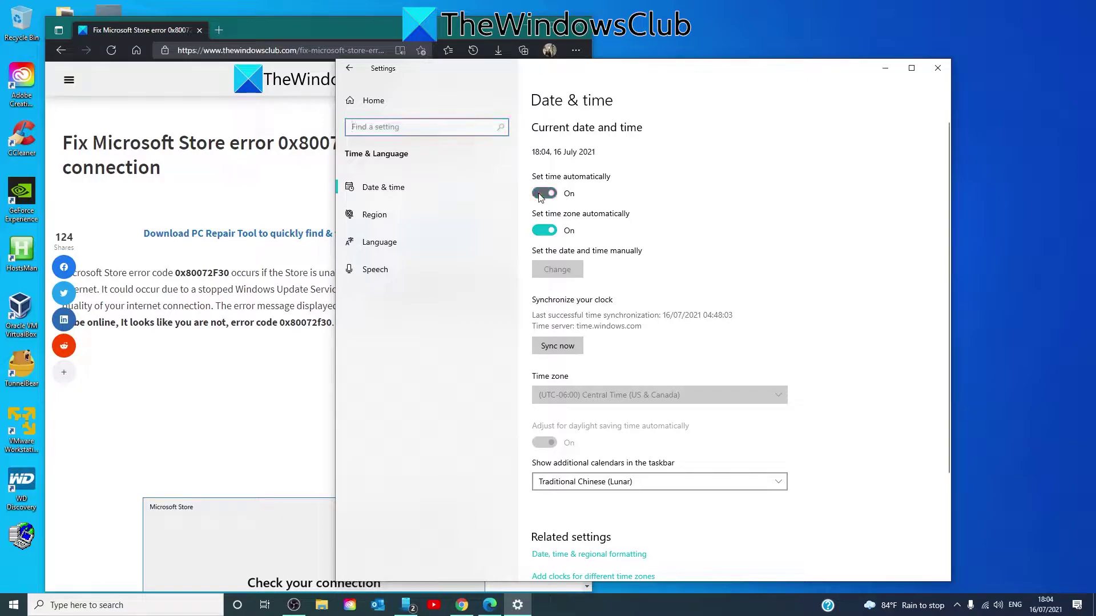
click(543, 232)
scroll(659, 261, down, 3)
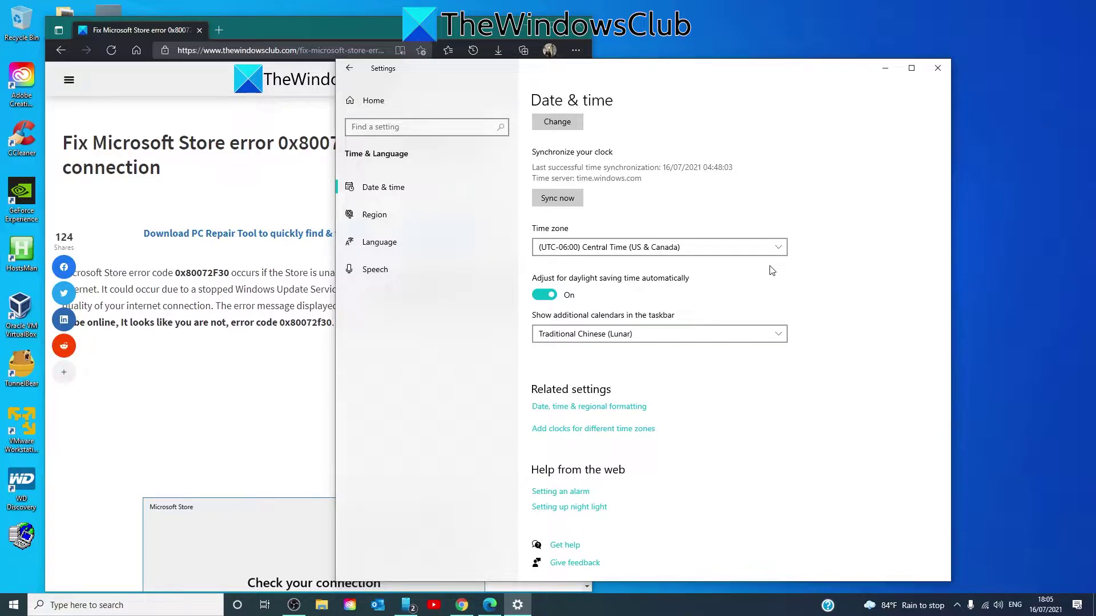
scroll(760, 314, up, 3)
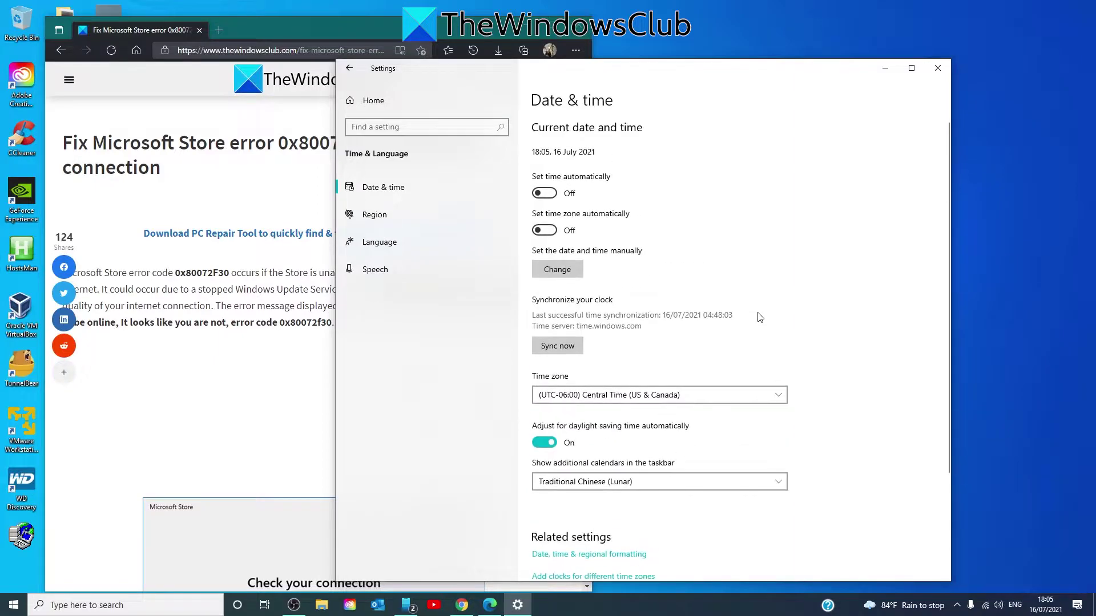
click(545, 194)
click(546, 231)
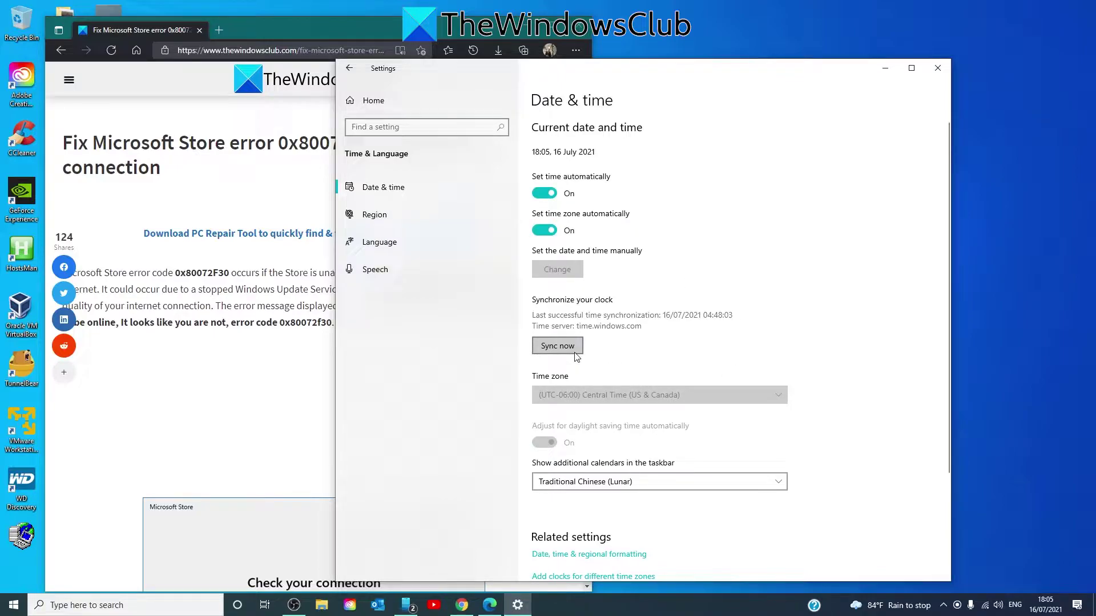
click(557, 346)
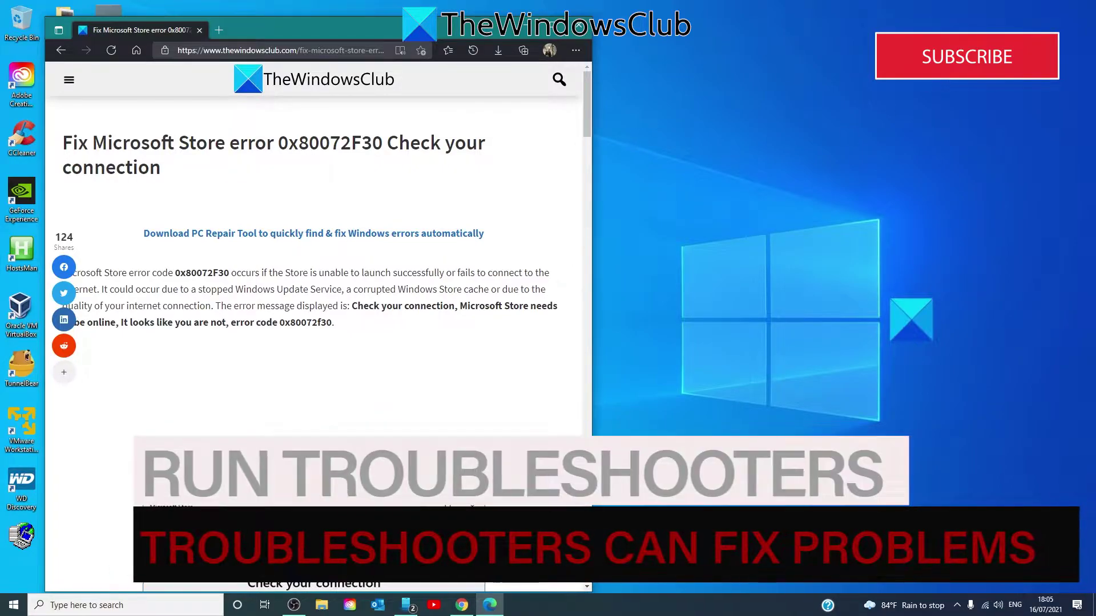
Show the Additional troubleshooters list under Update & Security > Troubleshoot.
click(11, 607)
click(14, 559)
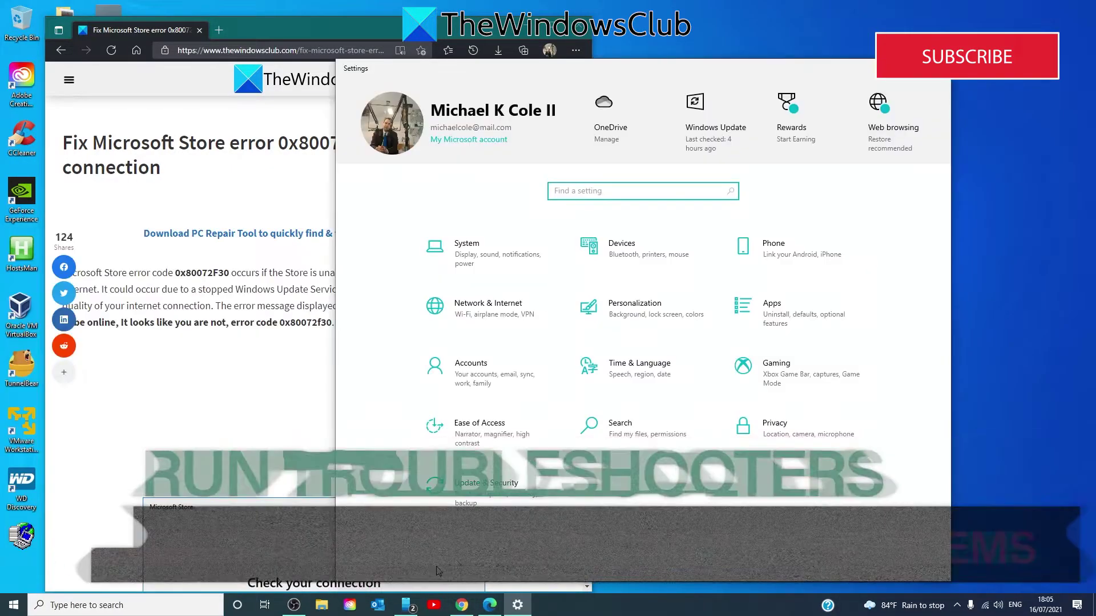
click(510, 504)
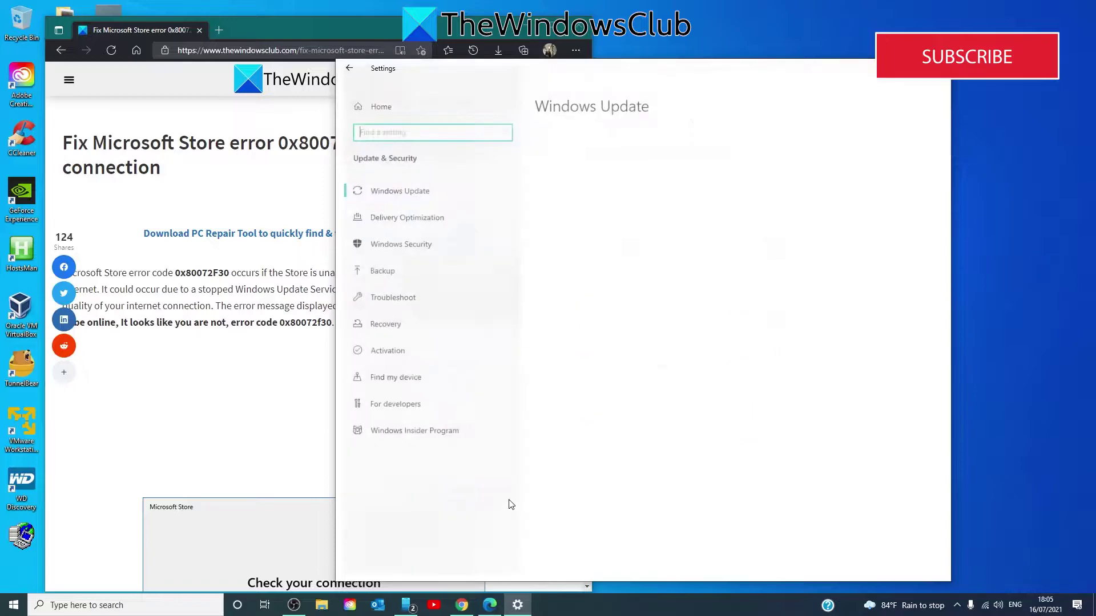
click(375, 299)
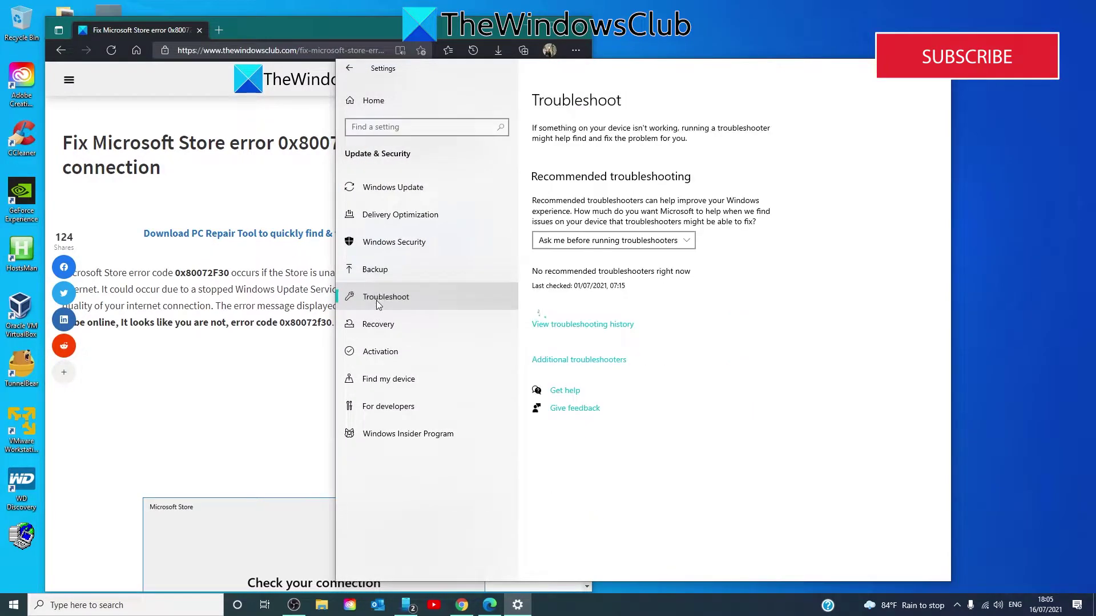
click(599, 361)
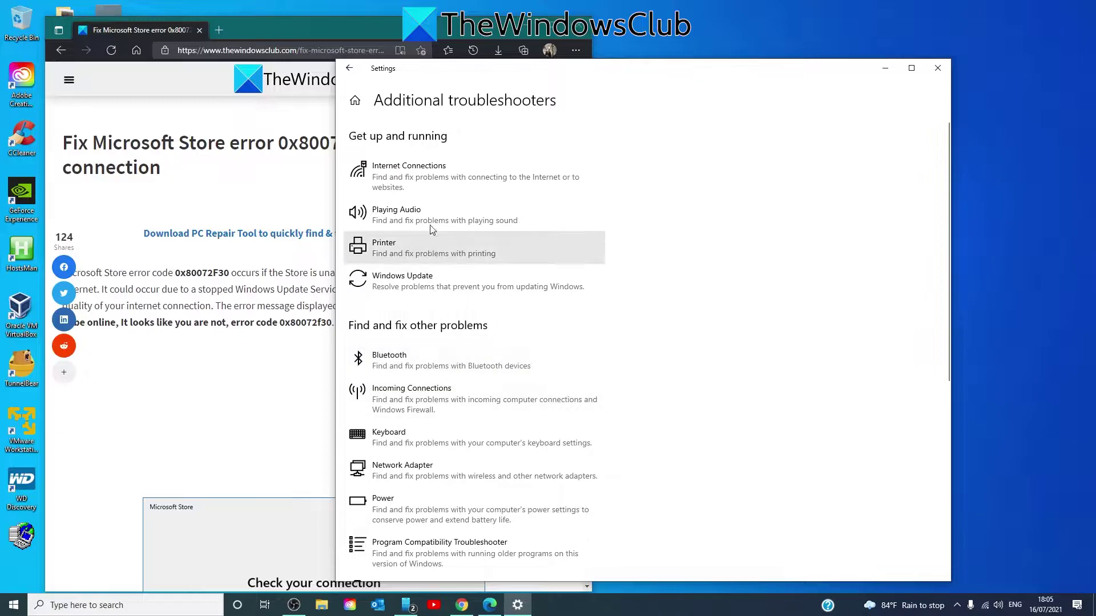
Run the Internet Connections and Network Adapter (all adapters) troubleshooters, then expand Windows Update.
click(437, 188)
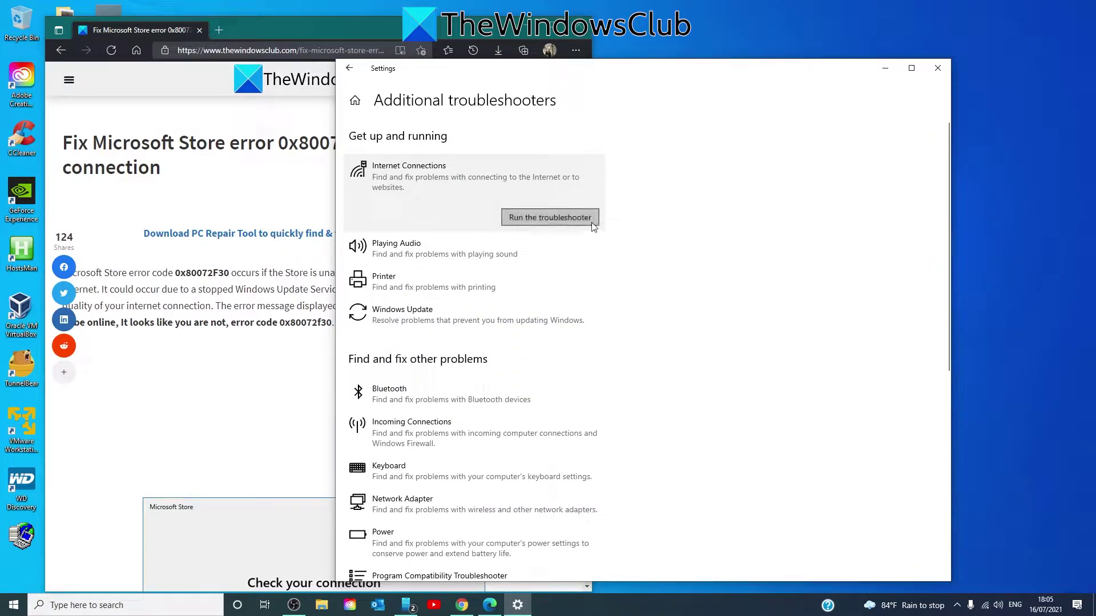
click(586, 221)
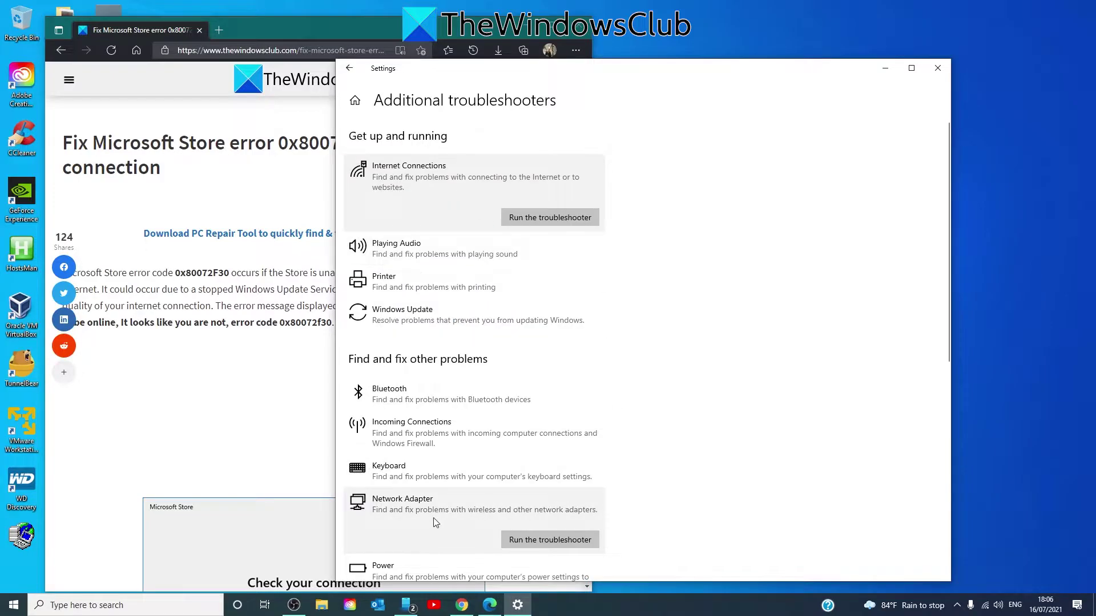
click(529, 540)
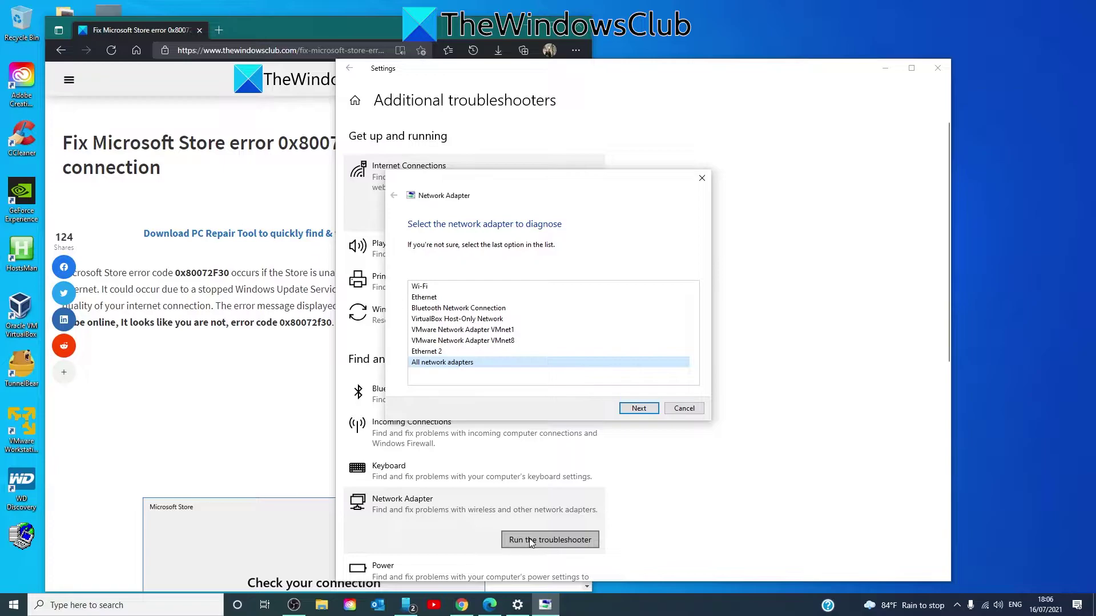
click(639, 408)
click(701, 179)
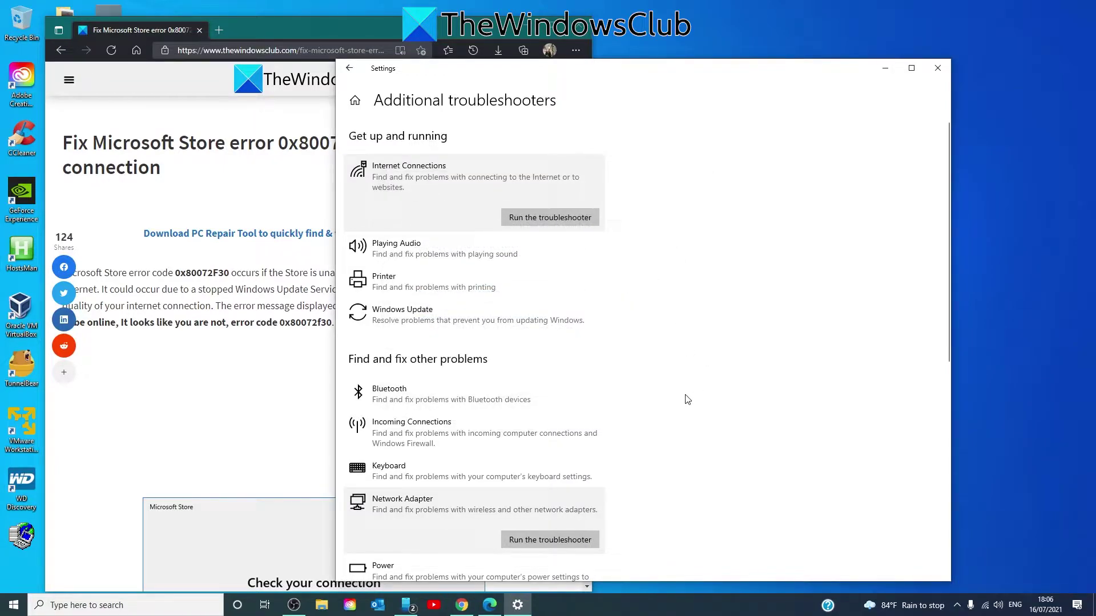
click(534, 328)
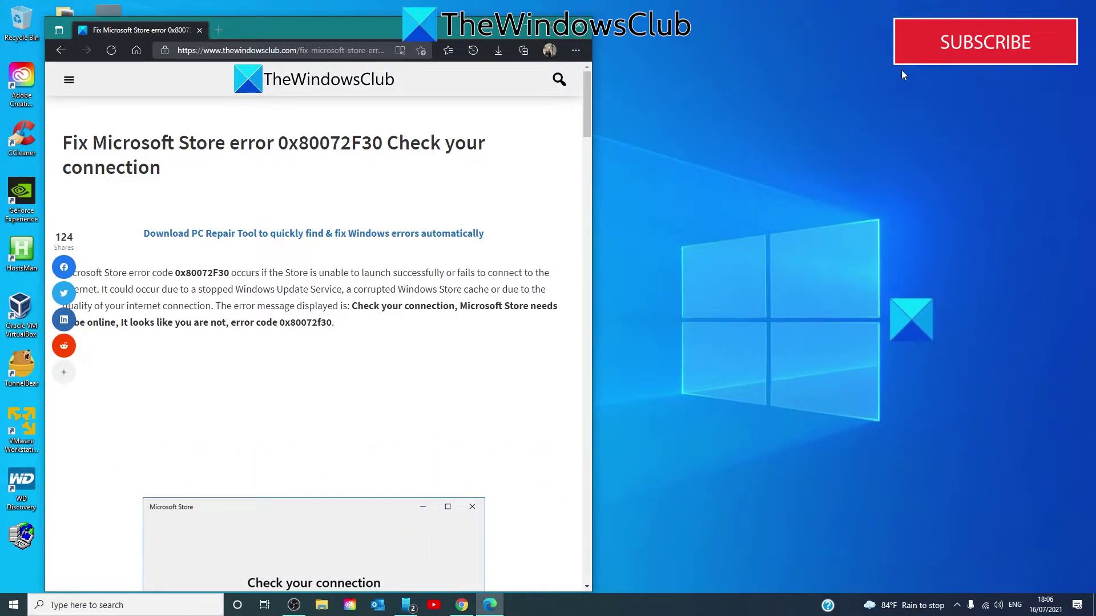
Open Microsoft Store's advanced options in Apps & features to reset it, then close Settings.
click(14, 604)
click(14, 552)
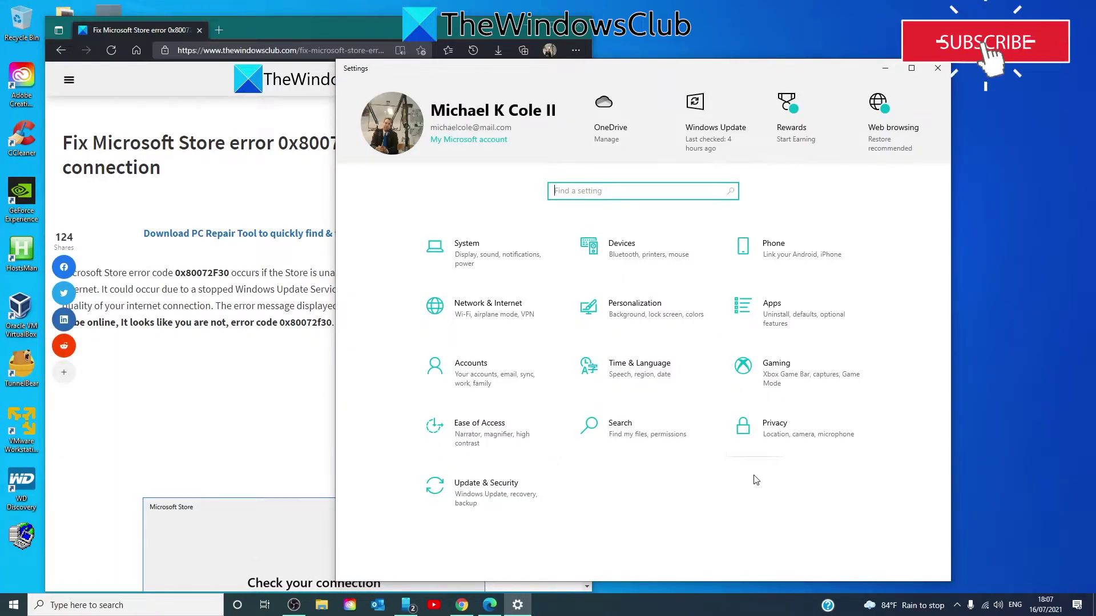
click(720, 314)
scroll(719, 315, down, 20)
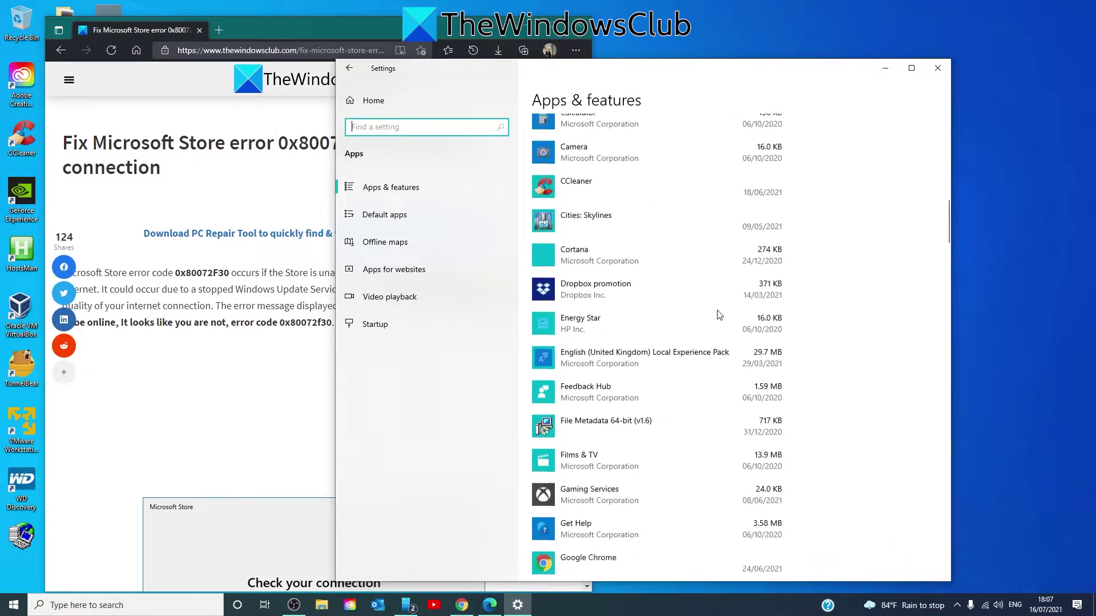
scroll(718, 315, down, 10)
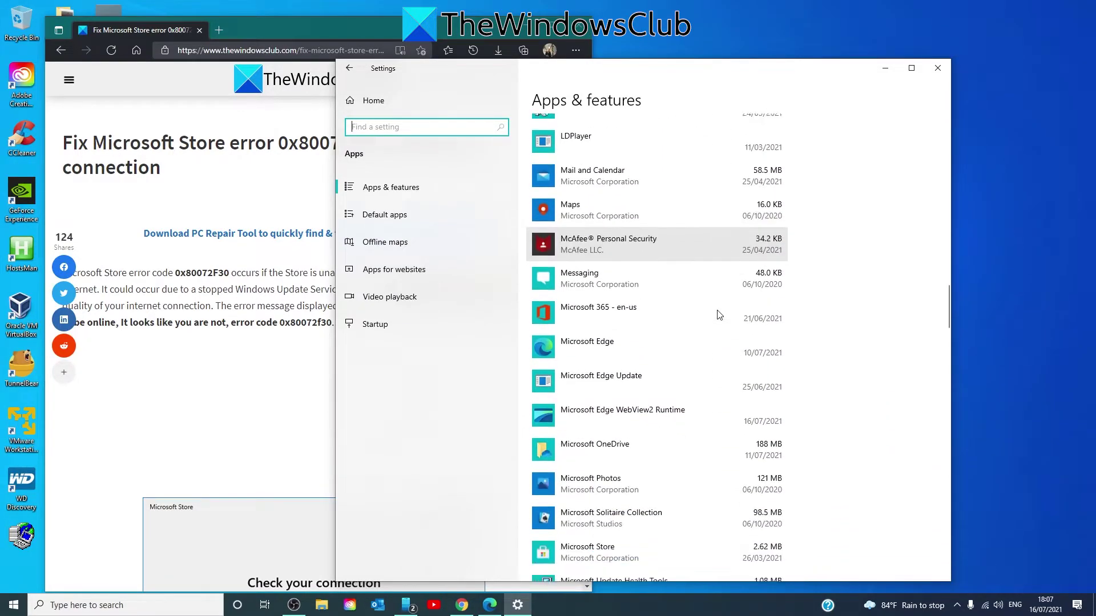
scroll(718, 314, down, 3)
click(697, 274)
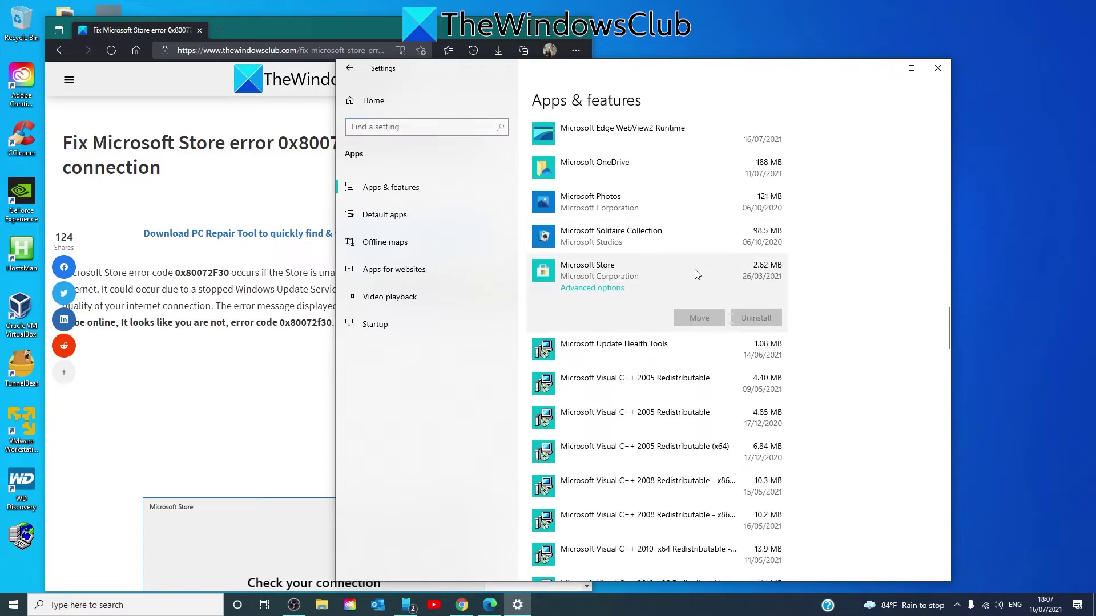
click(605, 290)
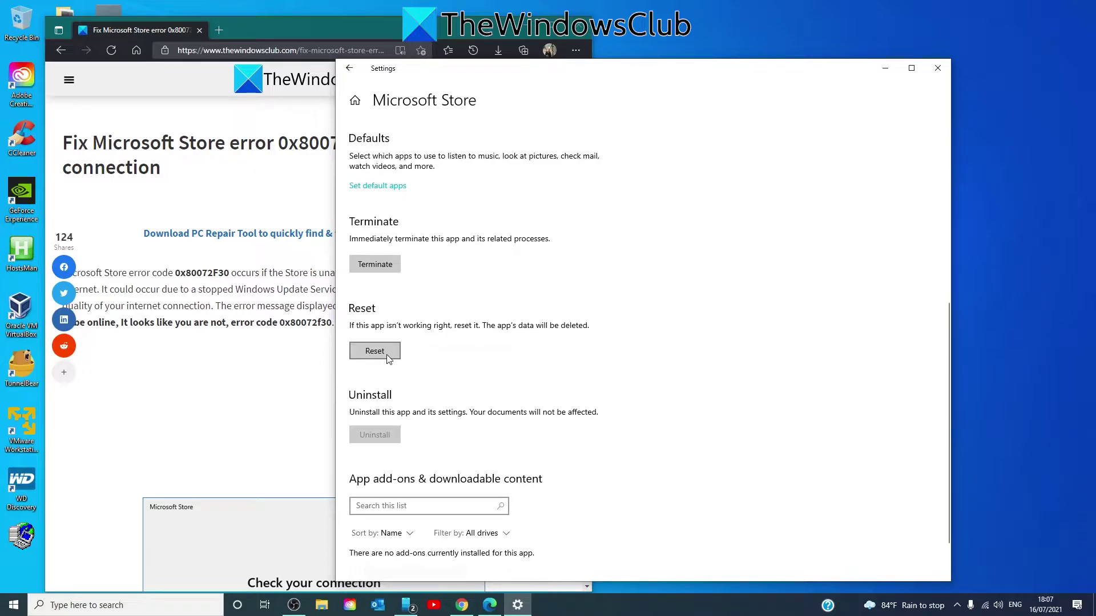
click(936, 69)
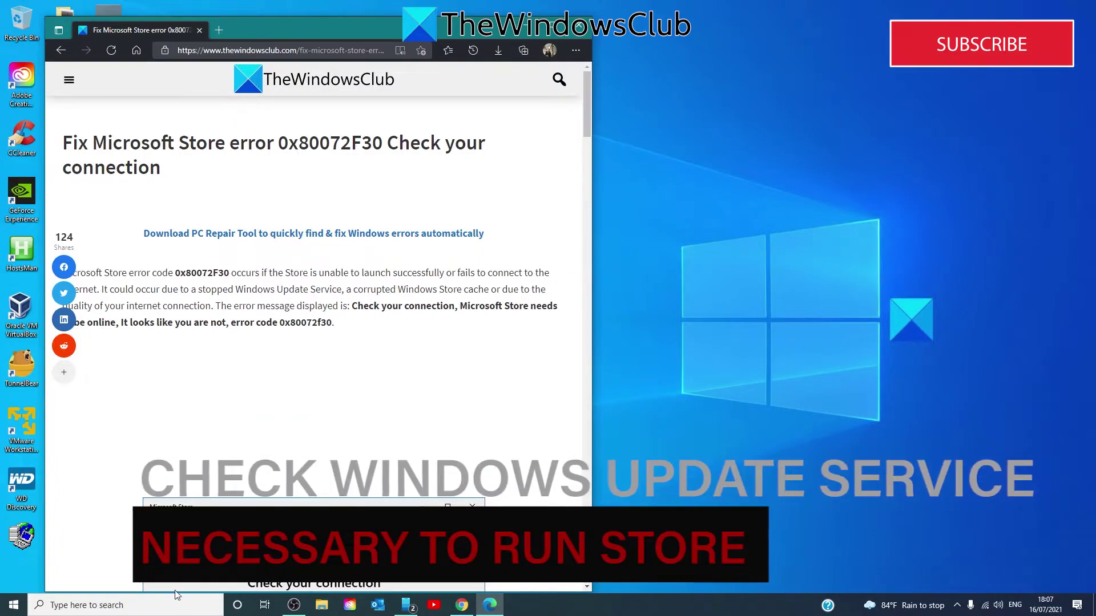
Open Services via search and confirm Windows Update's startup type is Automatic and running.
click(123, 604)
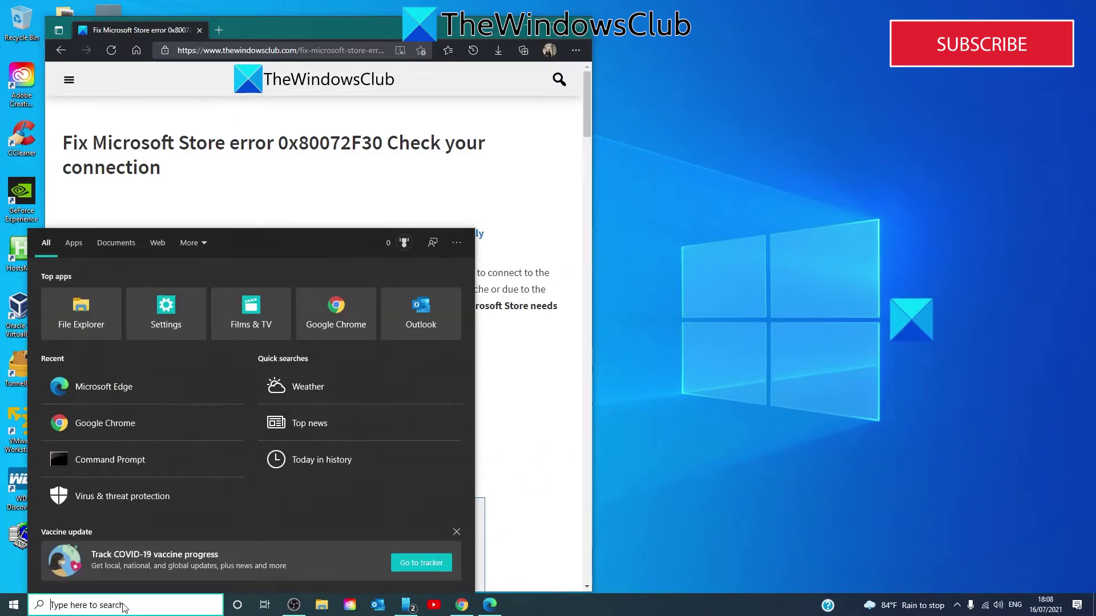
text(sev)
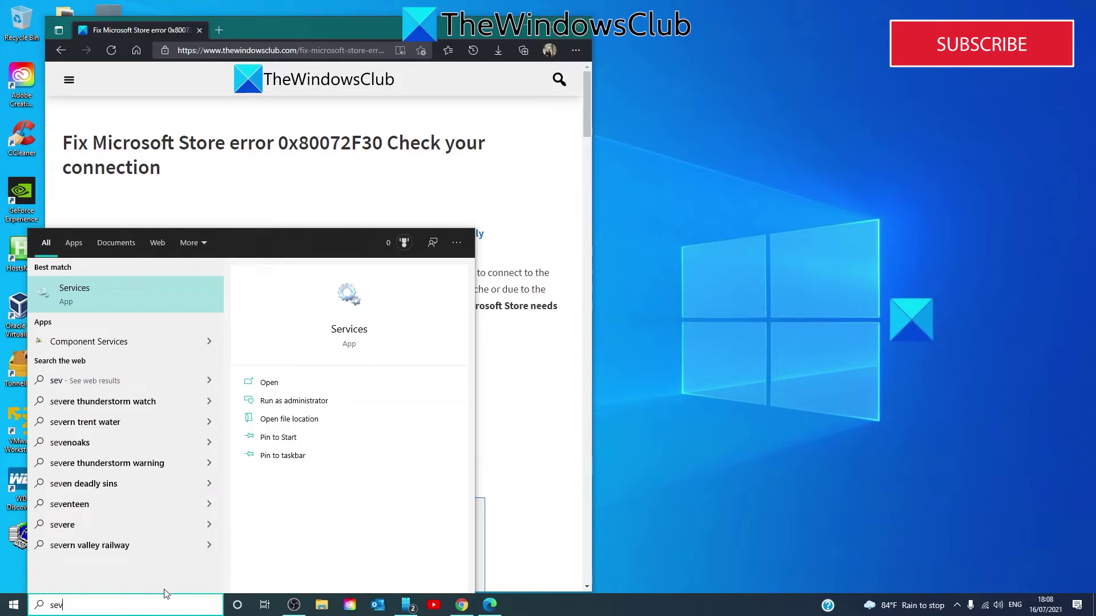
click(358, 334)
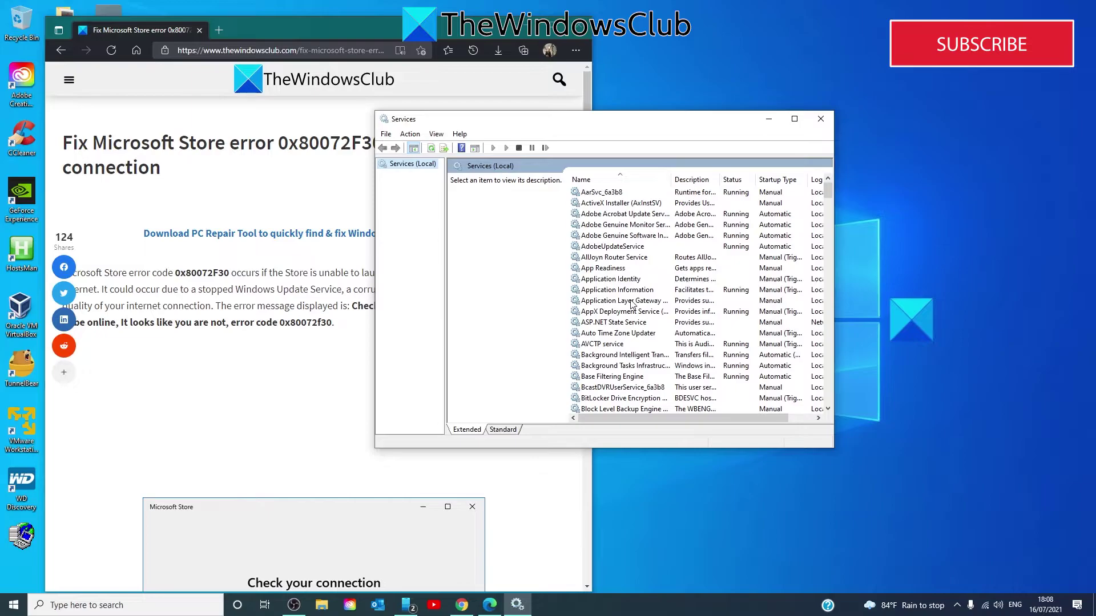
scroll(632, 305, down, 20)
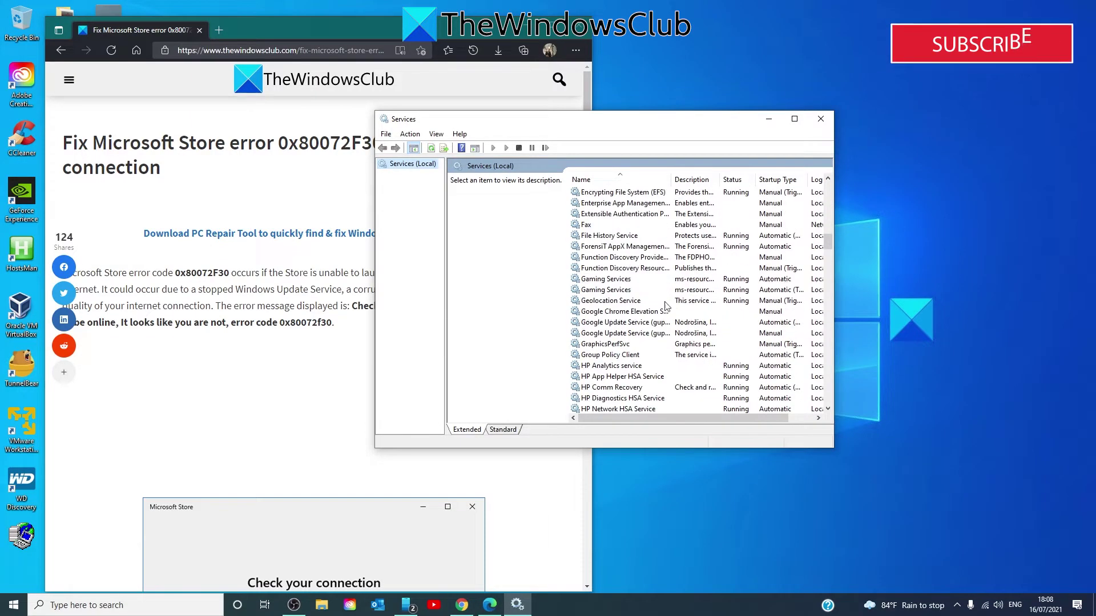
scroll(665, 306, down, 20)
click(633, 378)
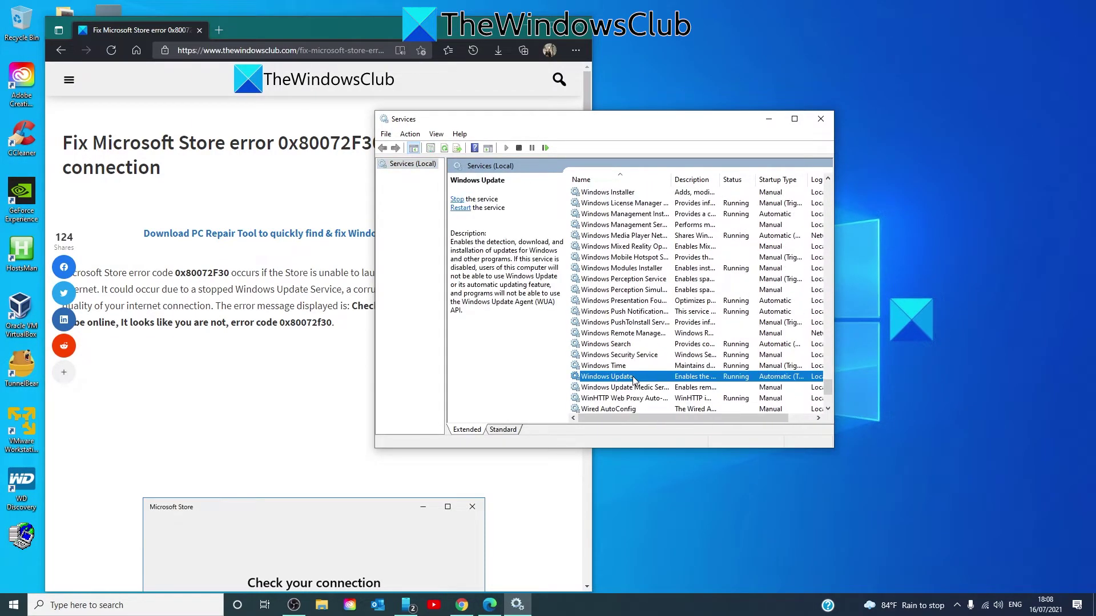
double_click(633, 378)
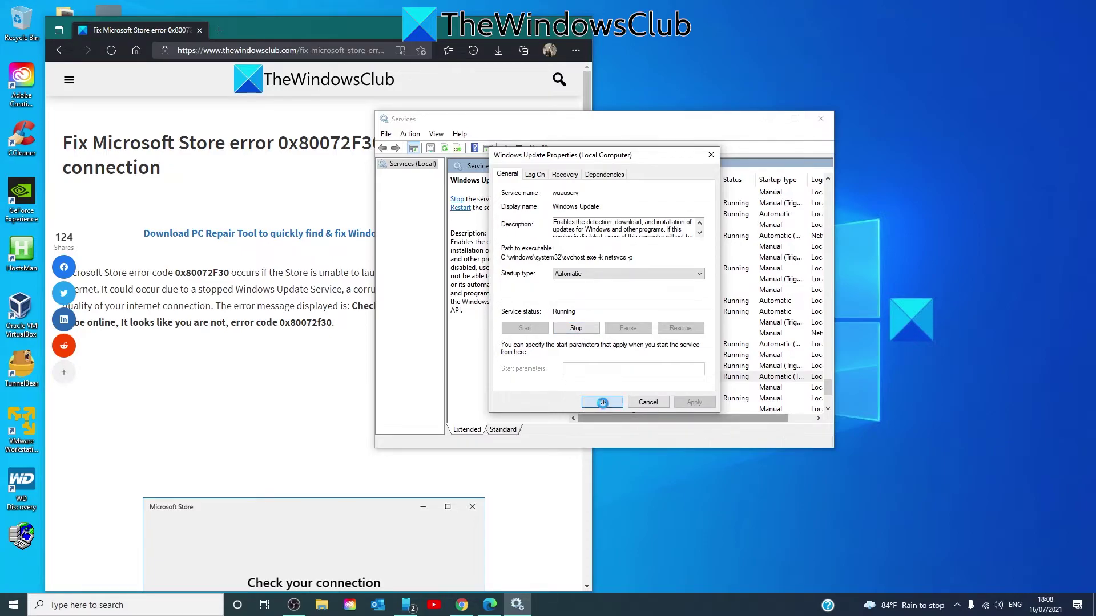
click(602, 403)
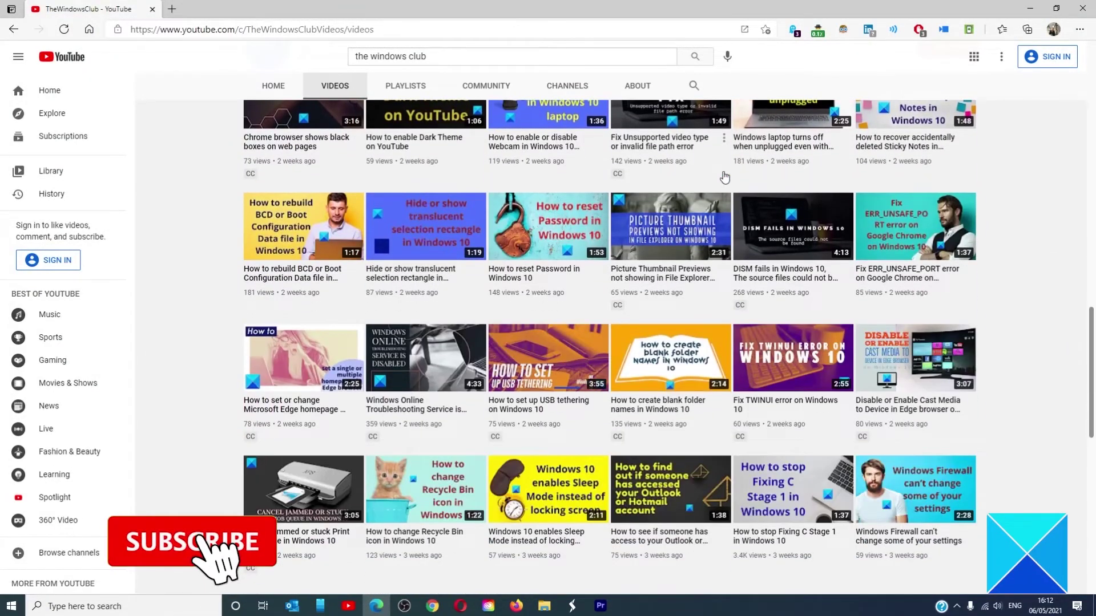
Scroll back up through TheWindowsClub channel's Videos page on YouTube.
scroll(723, 177, up, 9)
scroll(723, 177, up, 8)
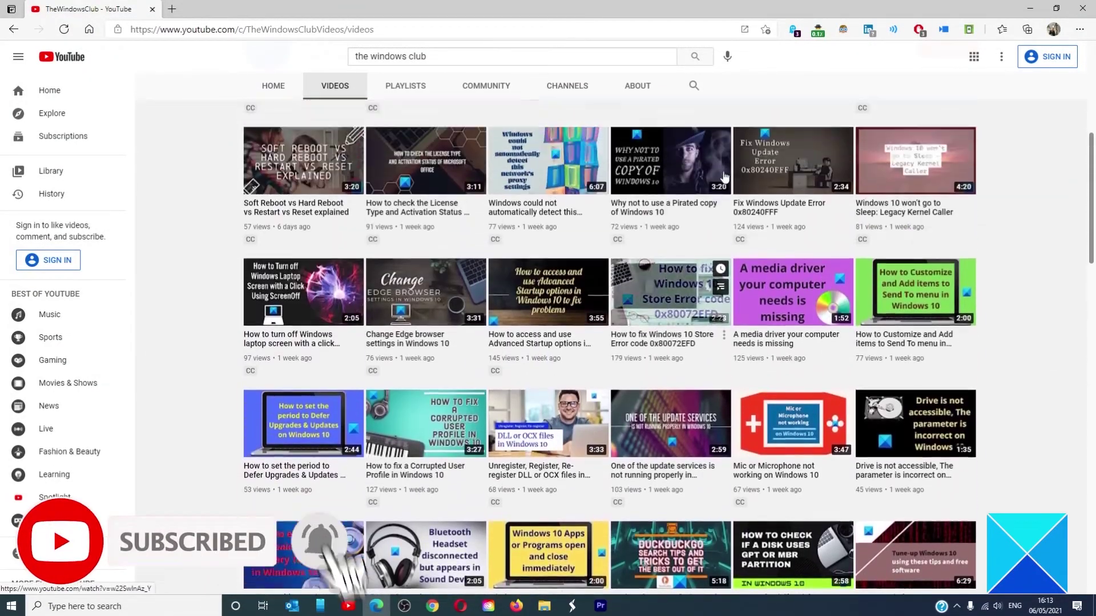